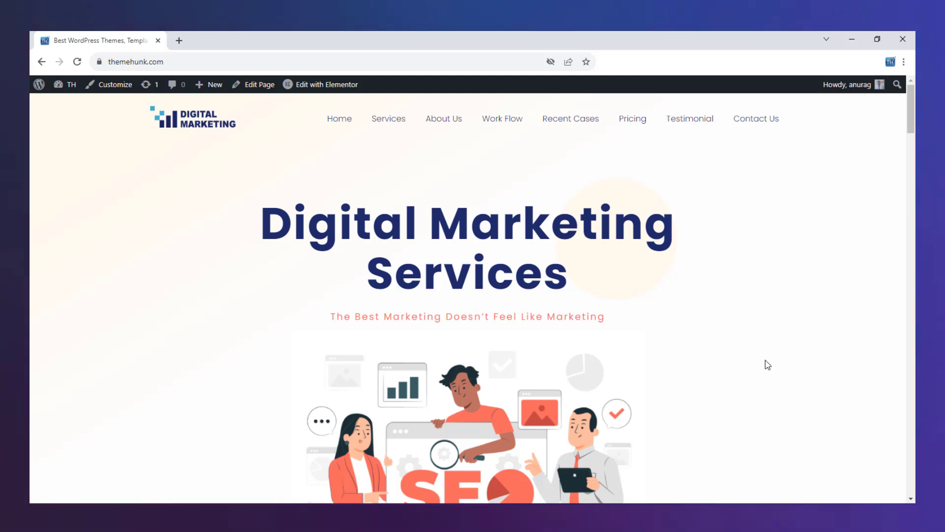
Open the home page in the Elementor editor and insert an empty section directly above the Testimonial section
{"action": "left_click", "coordinate": [332, 92]}
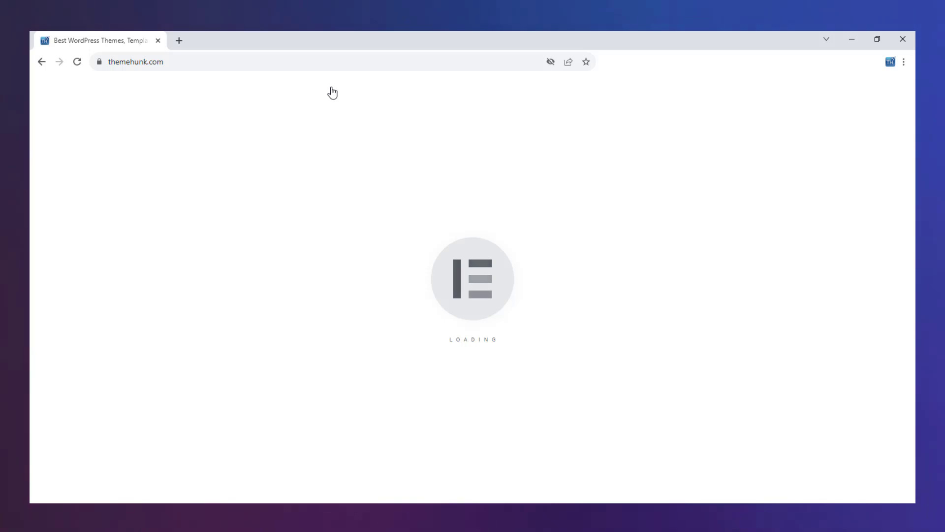
{"action": "scroll", "coordinate": [283, 364], "scroll_direction": "down", "scroll_amount": 15}
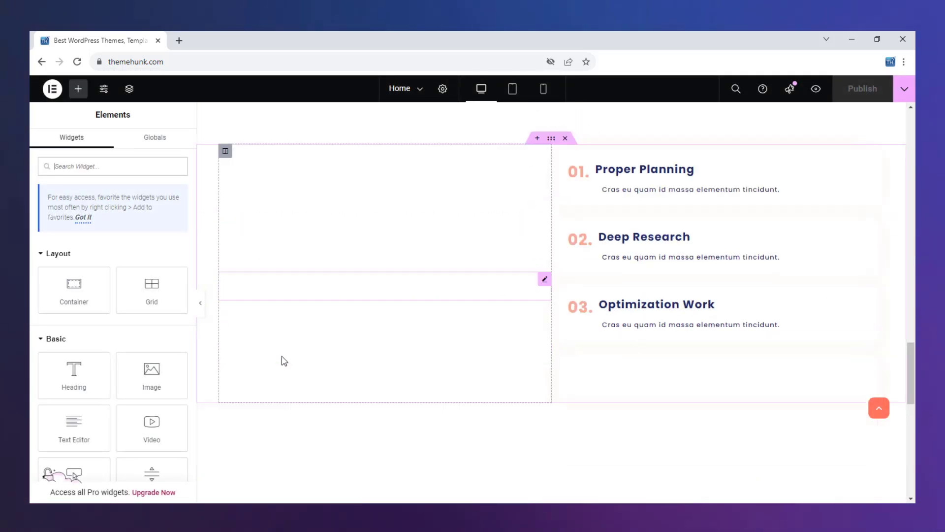
{"action": "scroll", "coordinate": [284, 361], "scroll_direction": "down", "scroll_amount": 7}
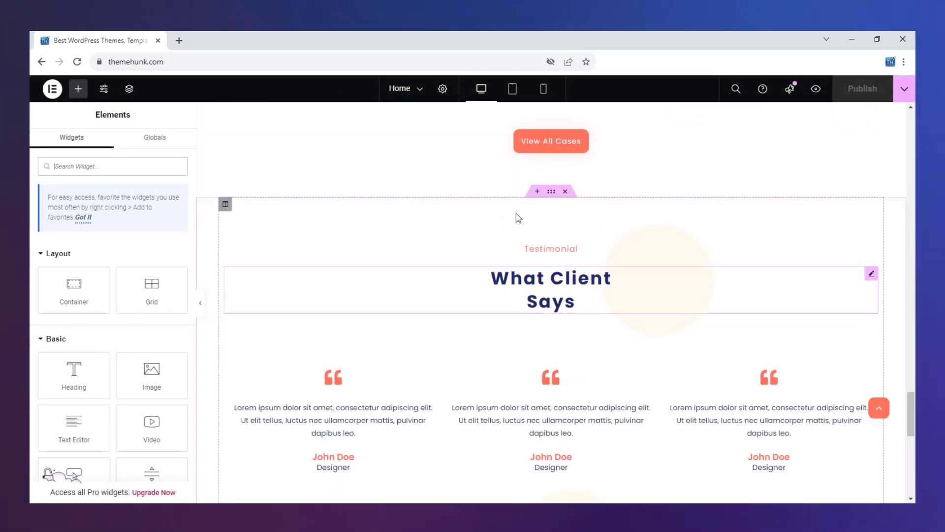
{"action": "left_click", "coordinate": [537, 191]}
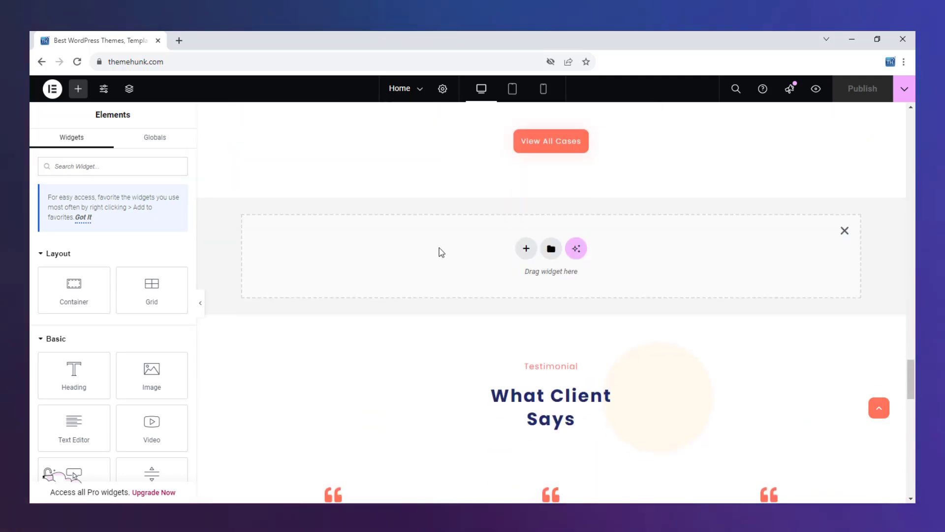
Place a Content Switcher widget from the Elemento Addons & Woocommerce category in the empty section above the testimonials
{"action": "scroll", "coordinate": [194, 258], "scroll_direction": "down", "scroll_amount": 10}
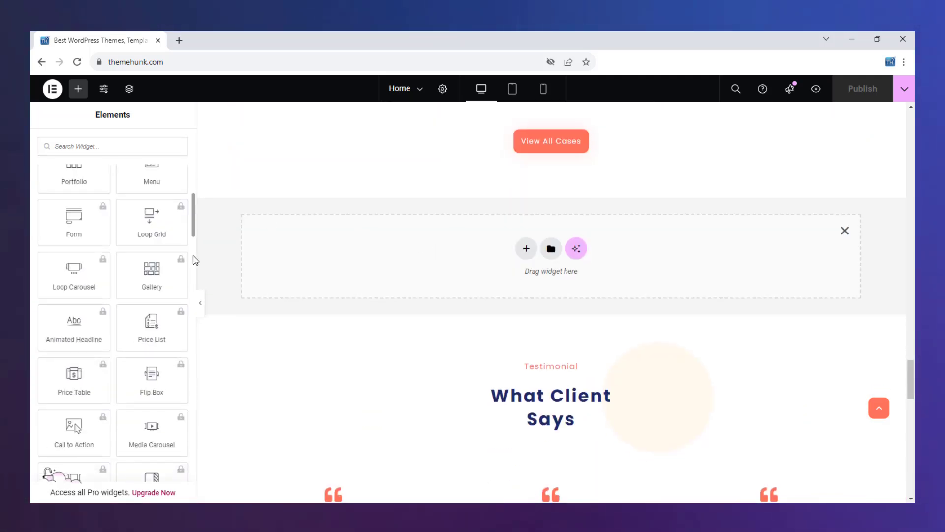
{"action": "scroll", "coordinate": [193, 260], "scroll_direction": "down", "scroll_amount": 10}
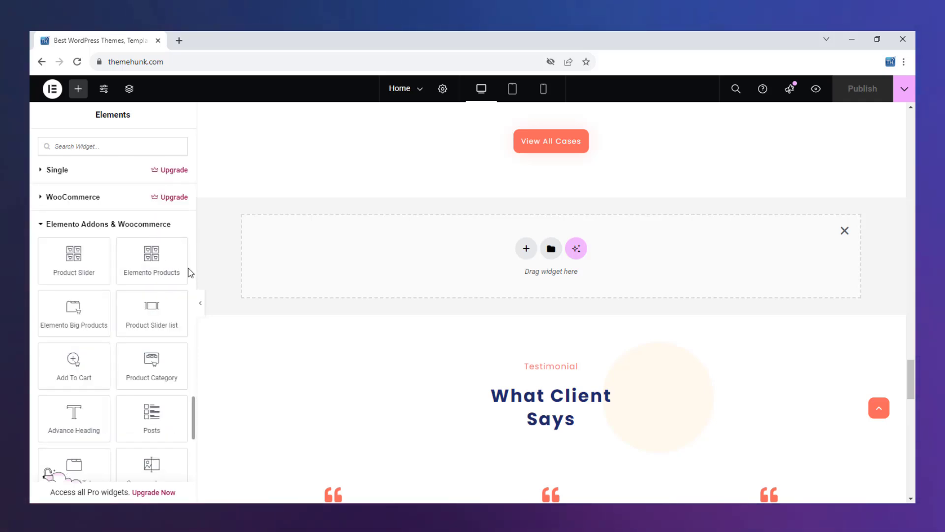
{"action": "scroll", "coordinate": [190, 272], "scroll_direction": "down", "scroll_amount": 5}
{"action": "left_click_drag", "start_coordinate": [64, 300], "coordinate": [373, 270]}
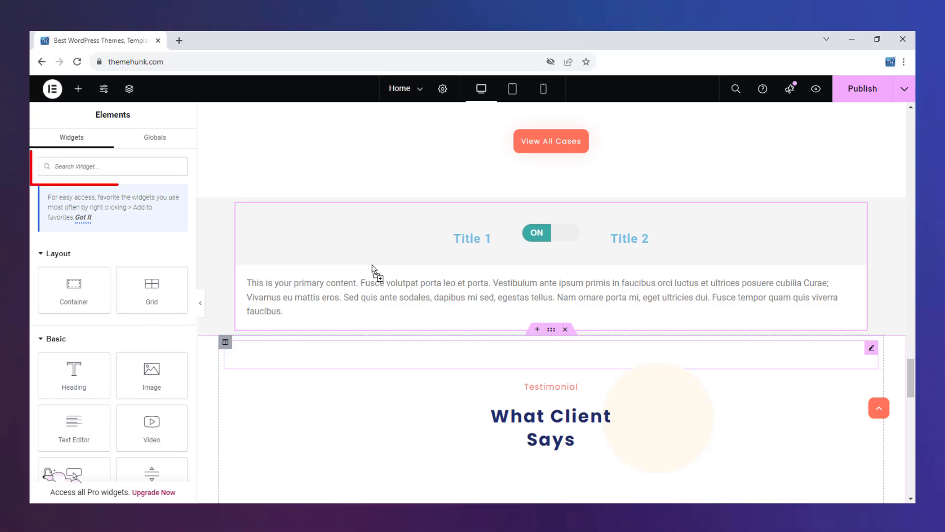
Open the Content Switcher's settings, preview its toggle between the two titles, and show the Primary Content options
{"action": "left_click", "coordinate": [601, 264]}
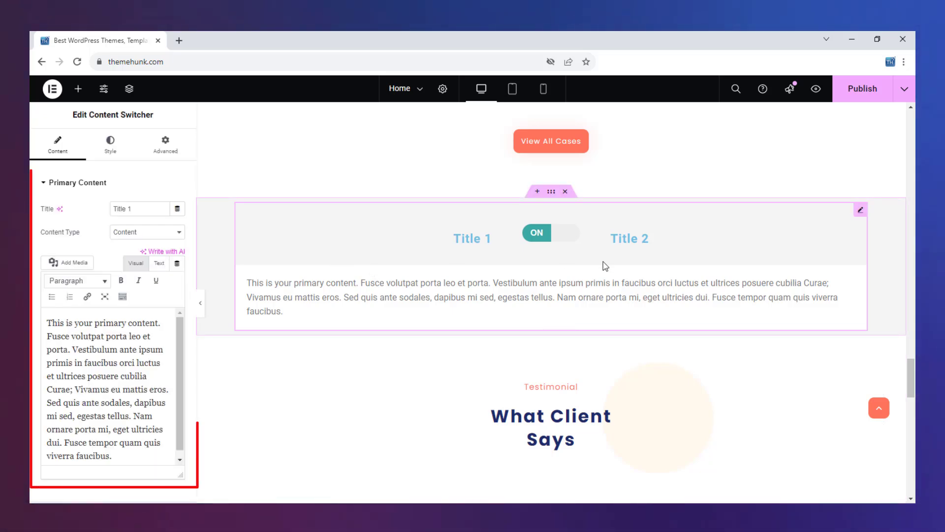
{"action": "left_click", "coordinate": [540, 232]}
{"action": "left_click", "coordinate": [539, 232]}
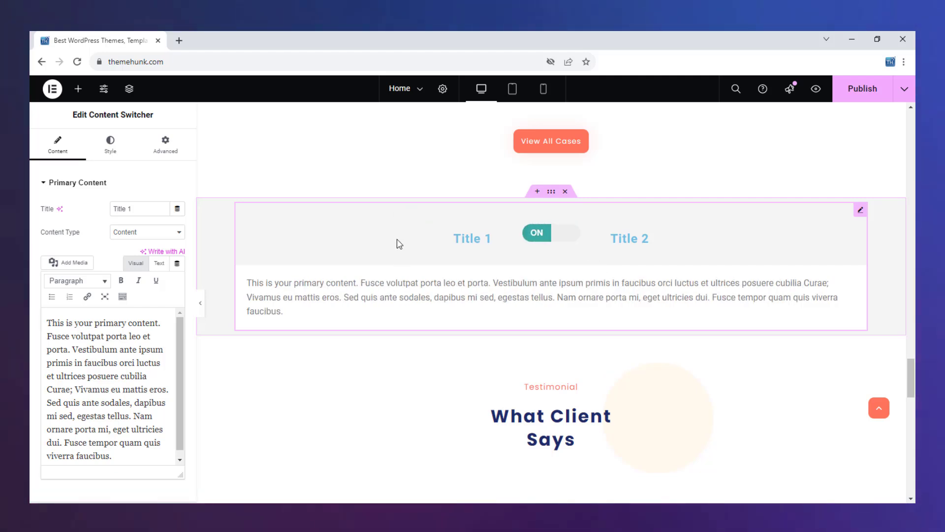
{"action": "left_click", "coordinate": [81, 186]}
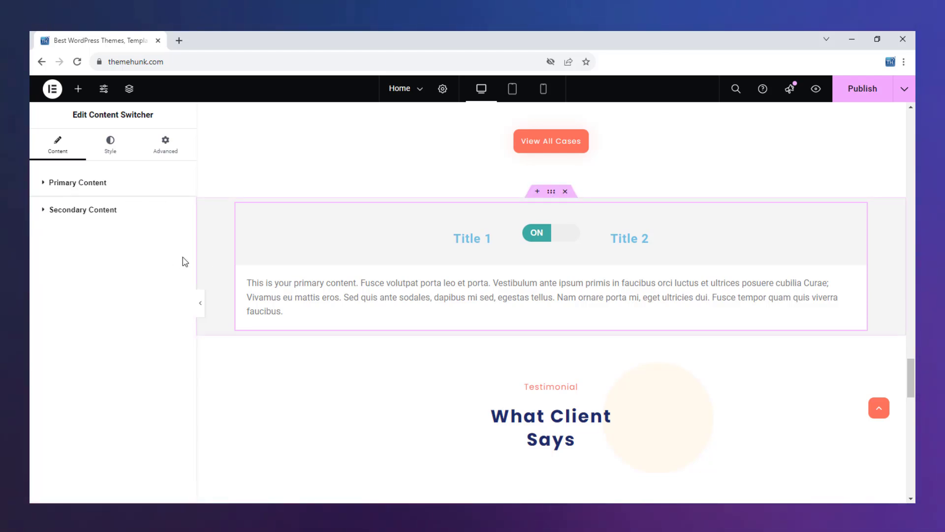
{"action": "left_click", "coordinate": [136, 185]}
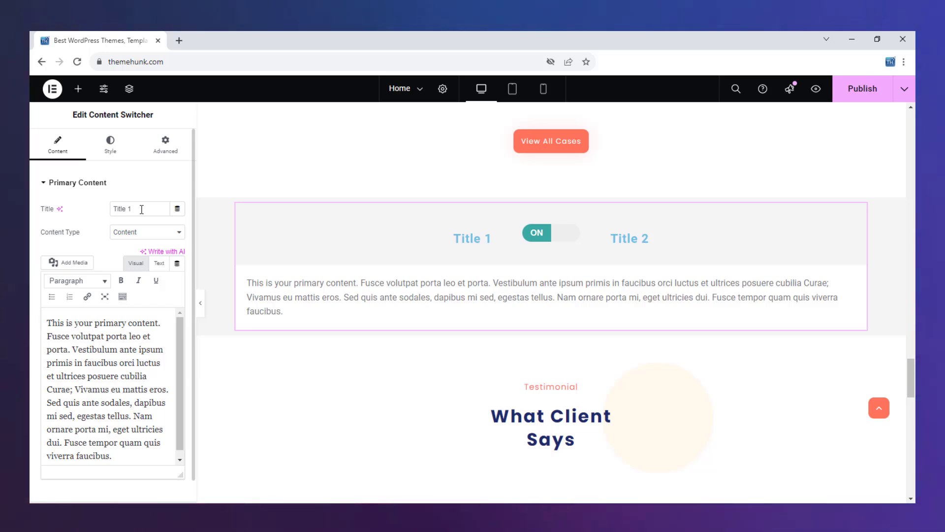
Try the Saved Section and Saved Page content types for the primary content, and return it to Content
{"action": "left_click", "coordinate": [139, 234]}
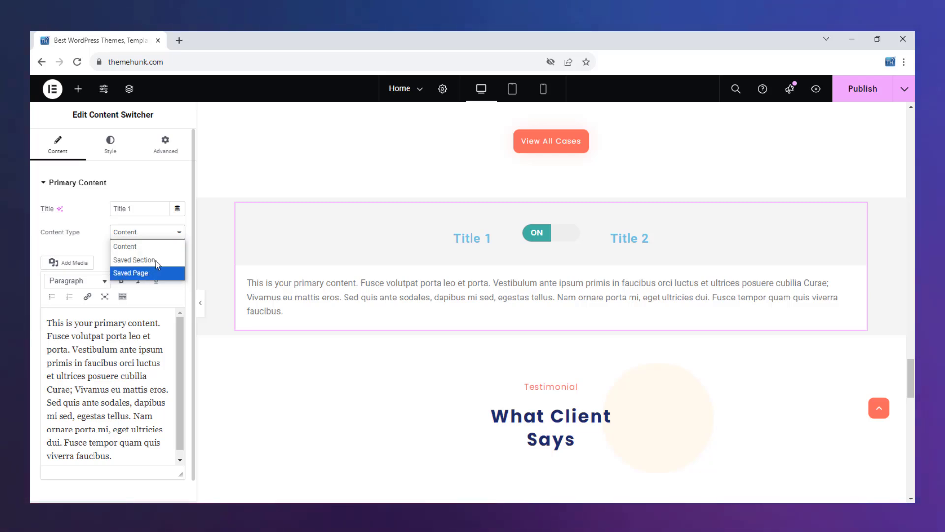
{"action": "left_click", "coordinate": [157, 260]}
{"action": "left_click", "coordinate": [148, 256]}
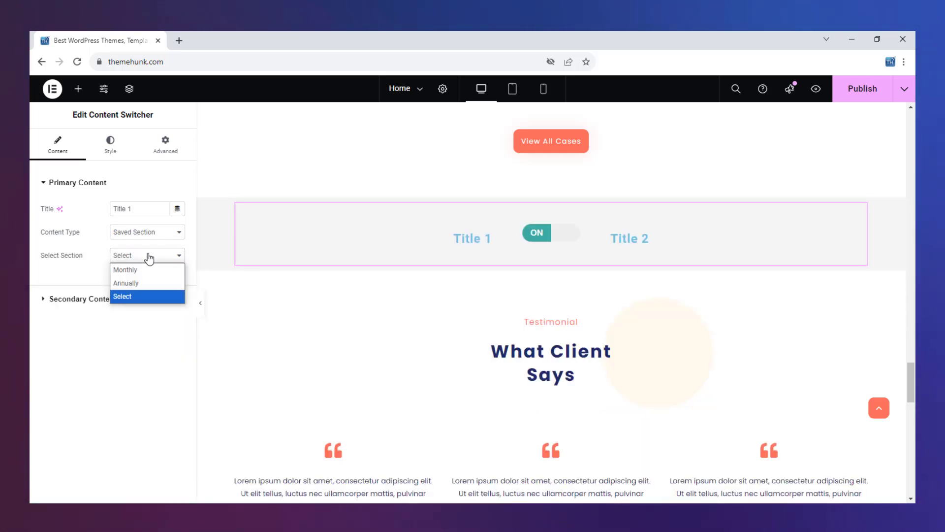
{"action": "left_click", "coordinate": [149, 256]}
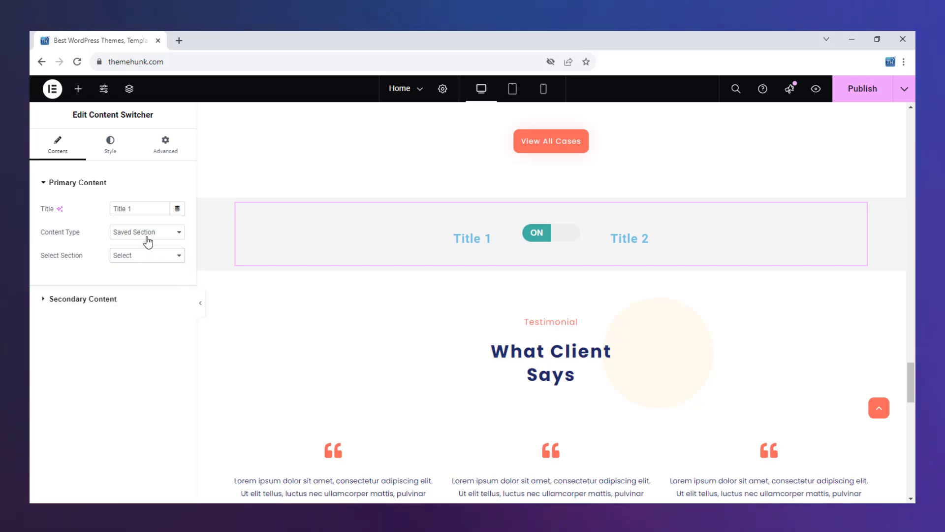
{"action": "left_click", "coordinate": [147, 234]}
{"action": "left_click", "coordinate": [150, 272]}
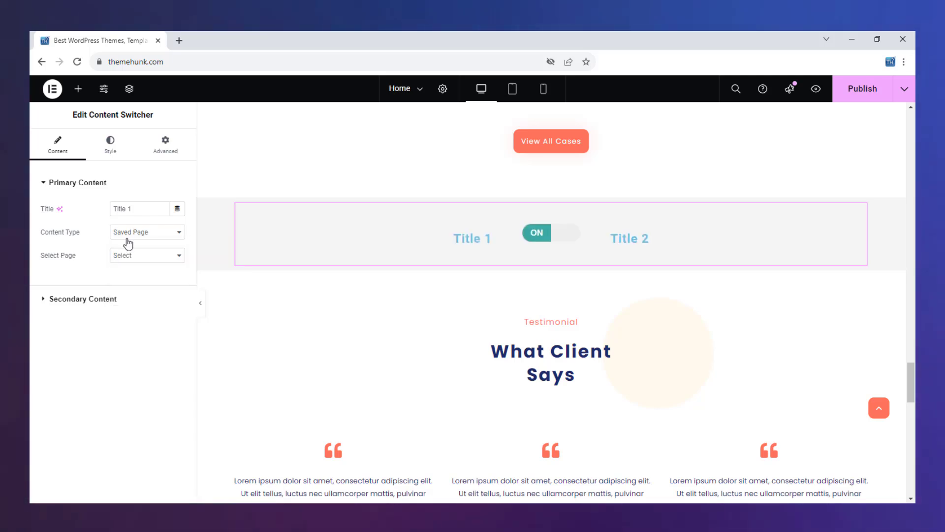
{"action": "left_click", "coordinate": [149, 256]}
{"action": "left_click", "coordinate": [149, 256]}
{"action": "left_click", "coordinate": [139, 232]}
{"action": "left_click", "coordinate": [141, 258]}
{"action": "left_click", "coordinate": [146, 234]}
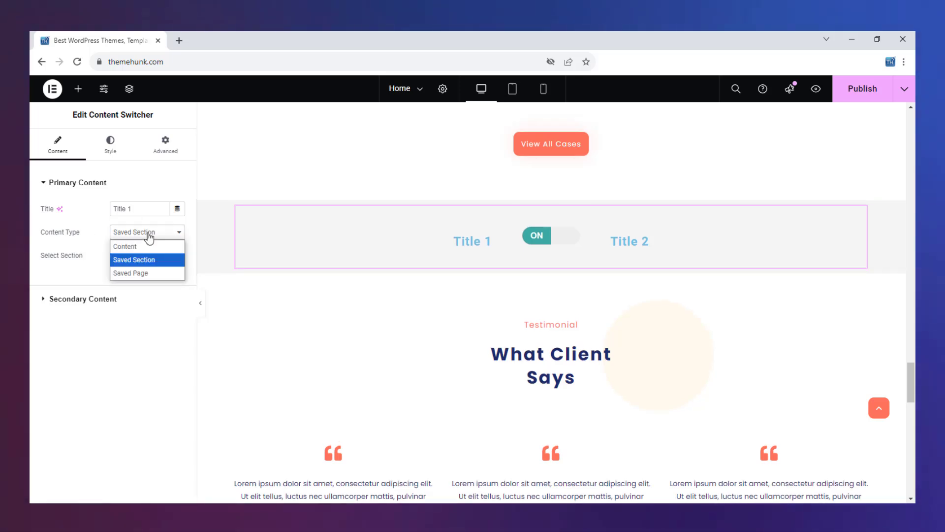
{"action": "left_click", "coordinate": [135, 246]}
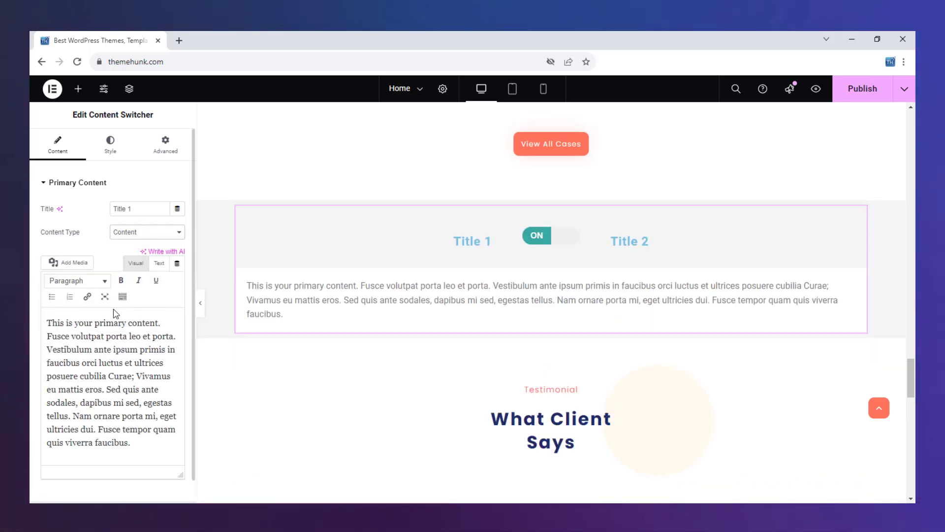
{"action": "left_click", "coordinate": [119, 353]}
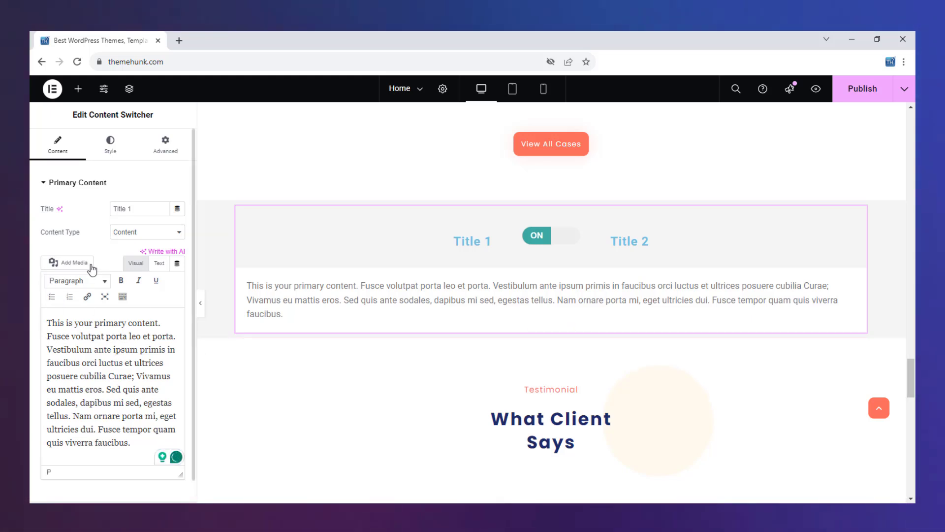
Set the primary content type to Saved Section and choose the Monthly section
{"action": "left_click", "coordinate": [148, 233]}
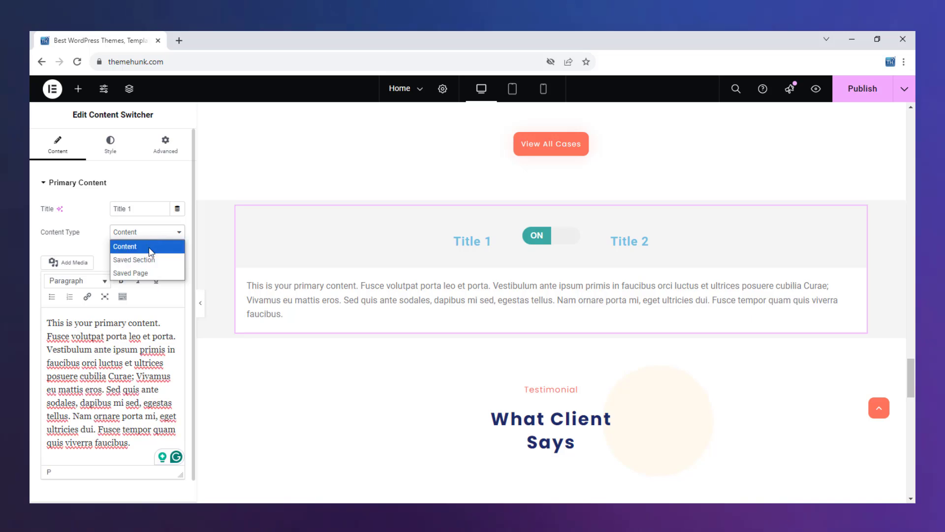
{"action": "left_click", "coordinate": [147, 261]}
{"action": "left_click", "coordinate": [143, 232]}
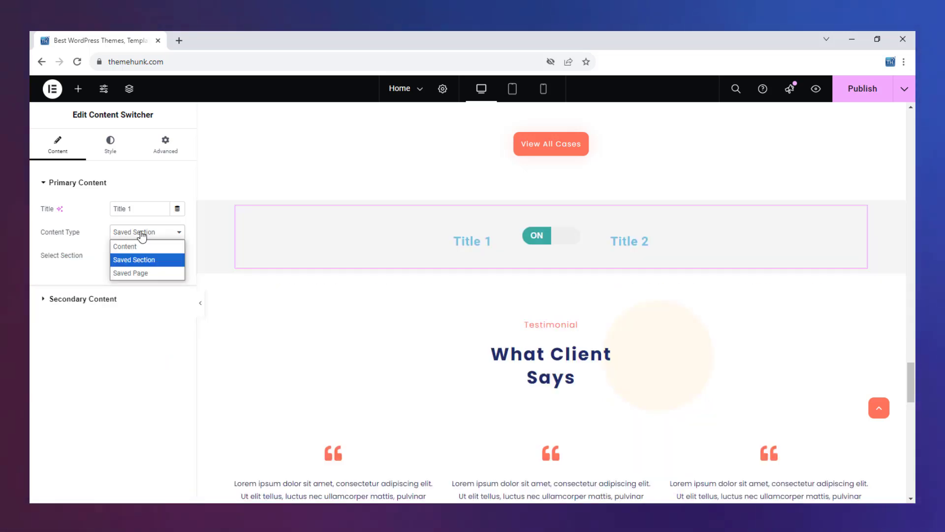
{"action": "left_click", "coordinate": [147, 261]}
{"action": "left_click", "coordinate": [143, 256]}
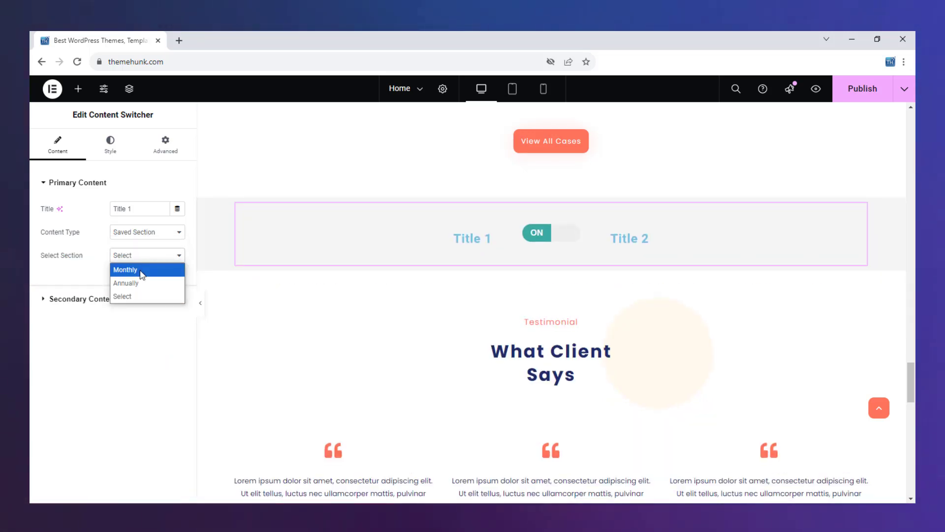
{"action": "left_click", "coordinate": [141, 269]}
Change the primary content's title to "Monthly"
{"action": "left_click_drag", "start_coordinate": [137, 212], "coordinate": [91, 215]}
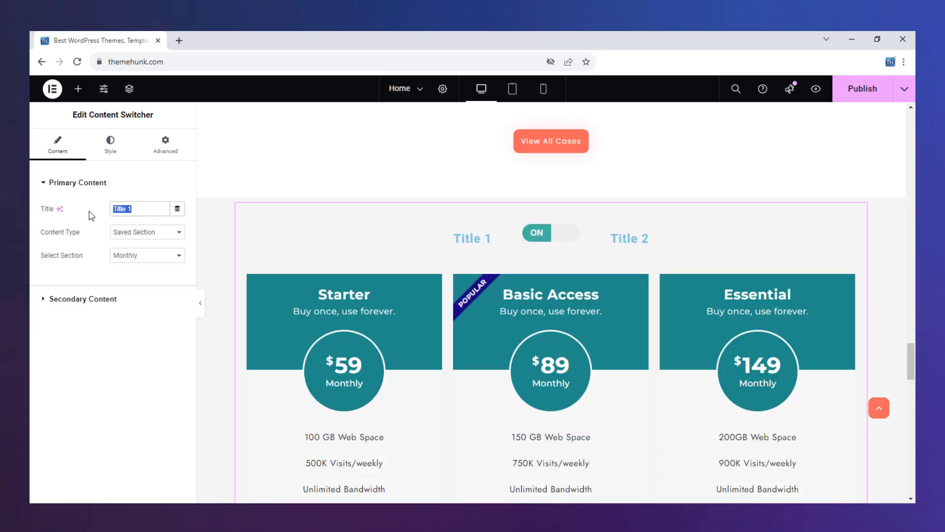
{"action": "type", "text": "Mothly"}
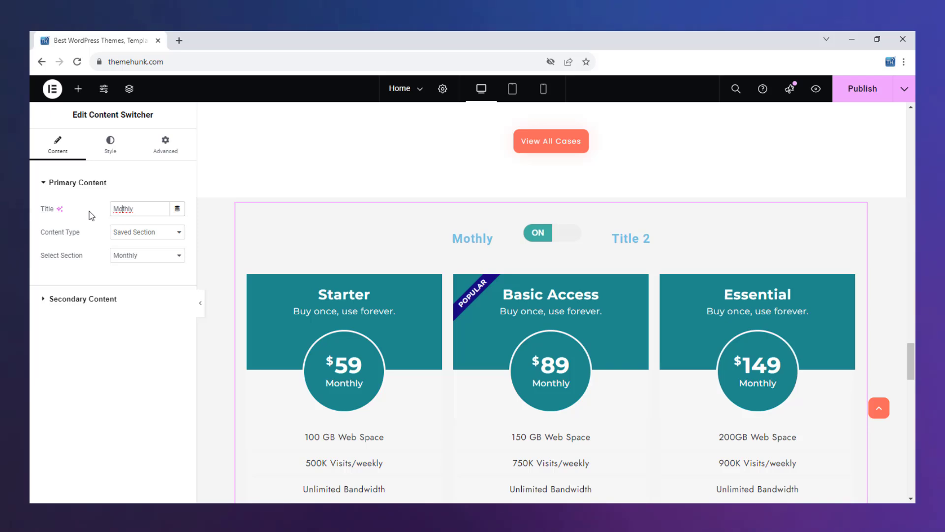
{"action": "type", "text": "n"}
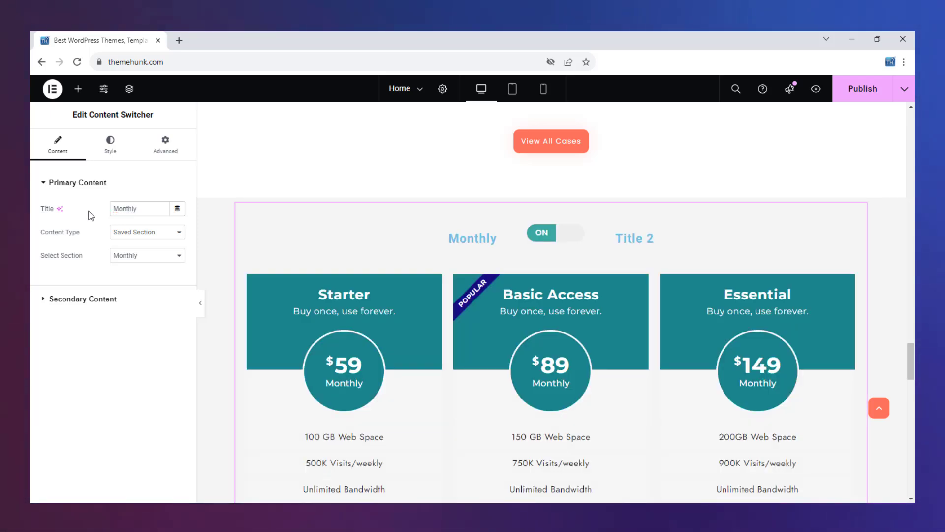
Title the secondary content "Annually" and set it to show the saved section Annually
{"action": "left_click", "coordinate": [76, 300]}
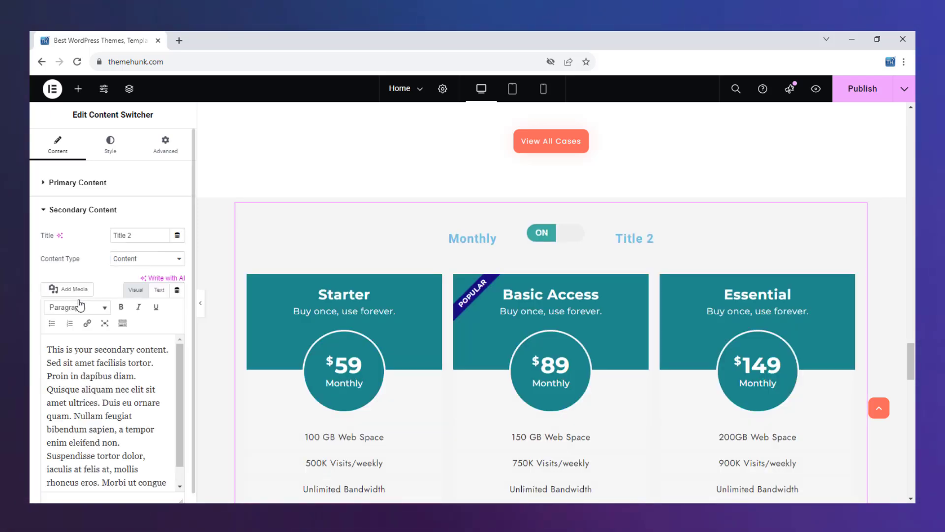
{"action": "left_click", "coordinate": [75, 240]}
{"action": "type", "text": "Annually"}
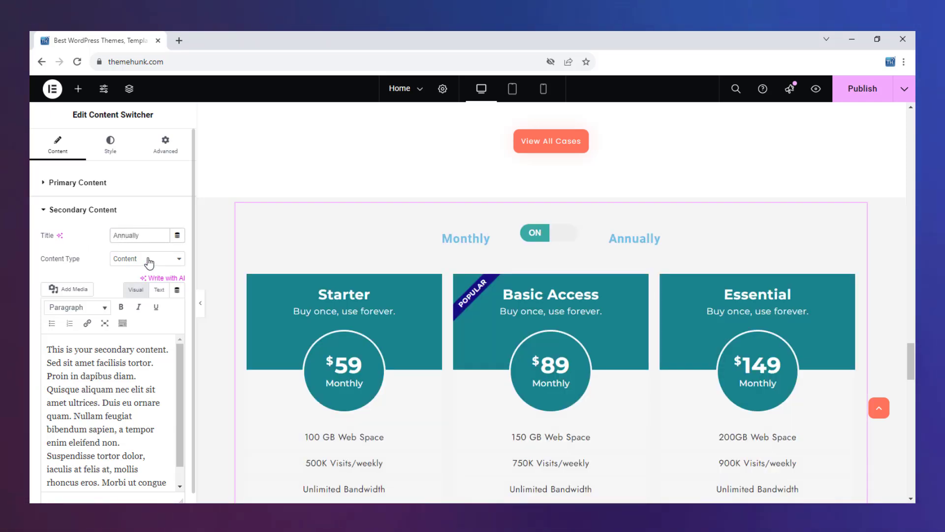
{"action": "left_click", "coordinate": [149, 264]}
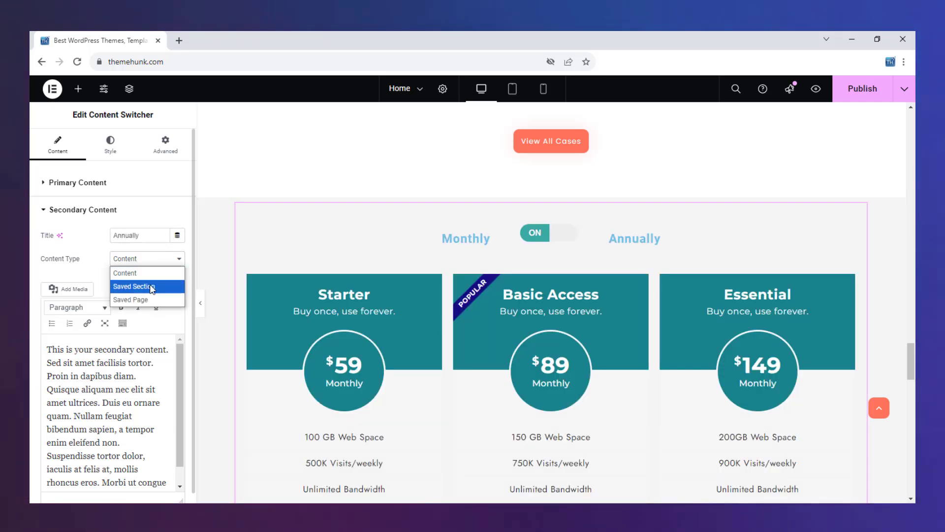
{"action": "left_click", "coordinate": [148, 283]}
{"action": "left_click", "coordinate": [149, 286]}
{"action": "left_click", "coordinate": [150, 310]}
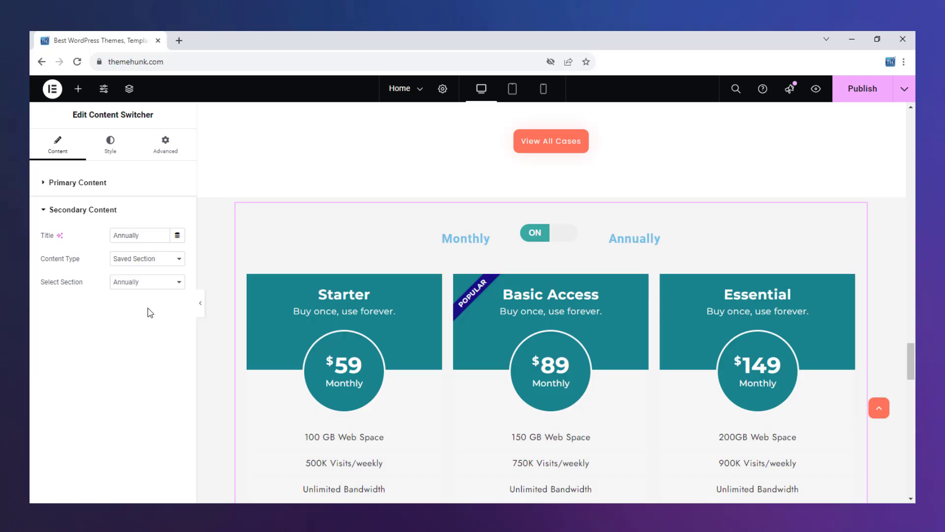
Collapse the secondary content settings and test the toggle between the monthly and annual pricing tables
{"action": "left_click", "coordinate": [88, 209]}
{"action": "left_click", "coordinate": [556, 235]}
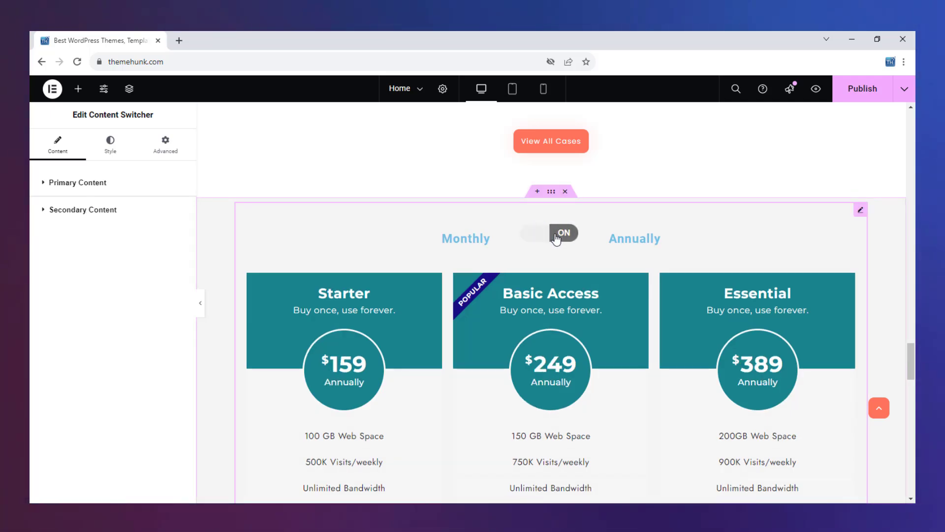
{"action": "left_click", "coordinate": [556, 236]}
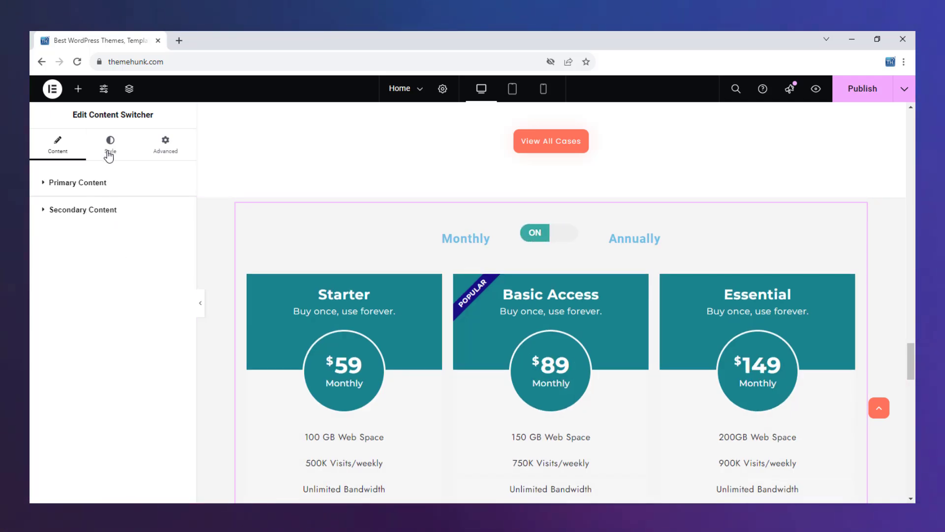
Try a Button & Titles spacing of 8 in the switcher's title styling, and return it to 5
{"action": "left_click", "coordinate": [109, 156]}
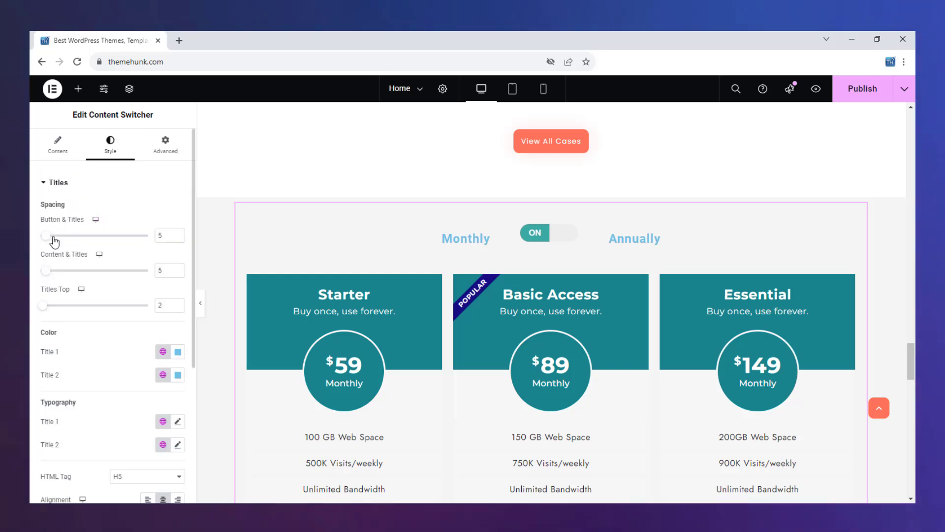
{"action": "left_click_drag", "start_coordinate": [44, 236], "coordinate": [49, 236]}
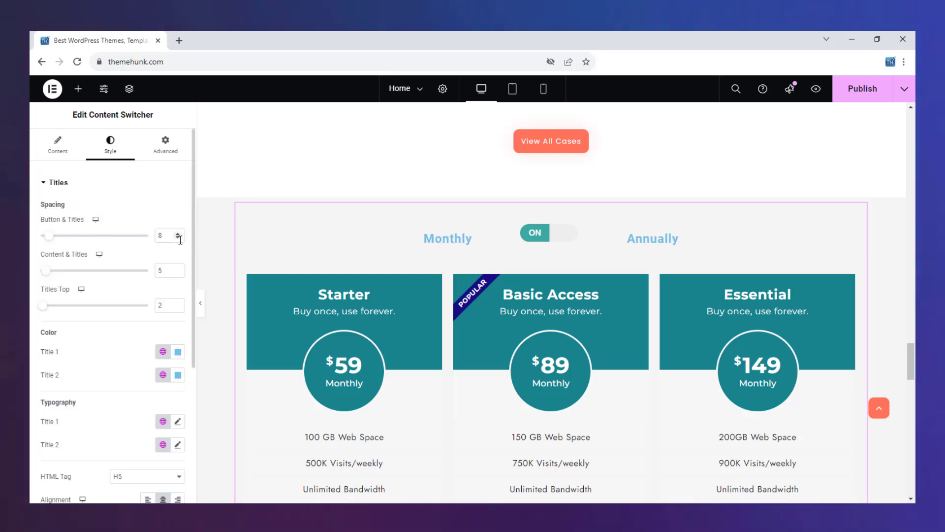
{"action": "double_click", "coordinate": [181, 240]}
{"action": "type", "text": "5"}
{"action": "left_click_drag", "start_coordinate": [46, 270], "coordinate": [43, 305]}
Set the colours of both Title 1 and Title 2 in the Content Switcher to black
{"action": "scroll", "coordinate": [175, 253], "scroll_direction": "down", "scroll_amount": 2}
{"action": "left_click", "coordinate": [178, 241]}
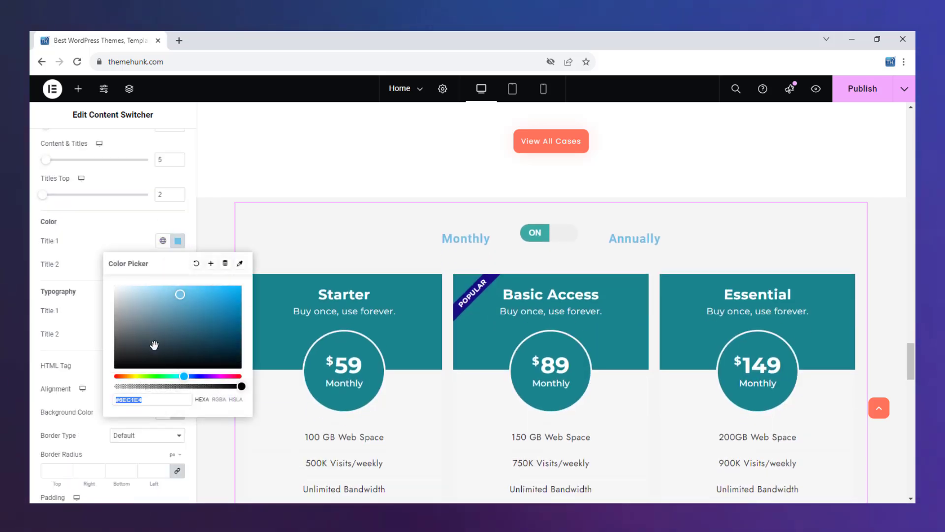
{"action": "left_click_drag", "start_coordinate": [154, 344], "coordinate": [106, 382]}
{"action": "left_click", "coordinate": [99, 275]}
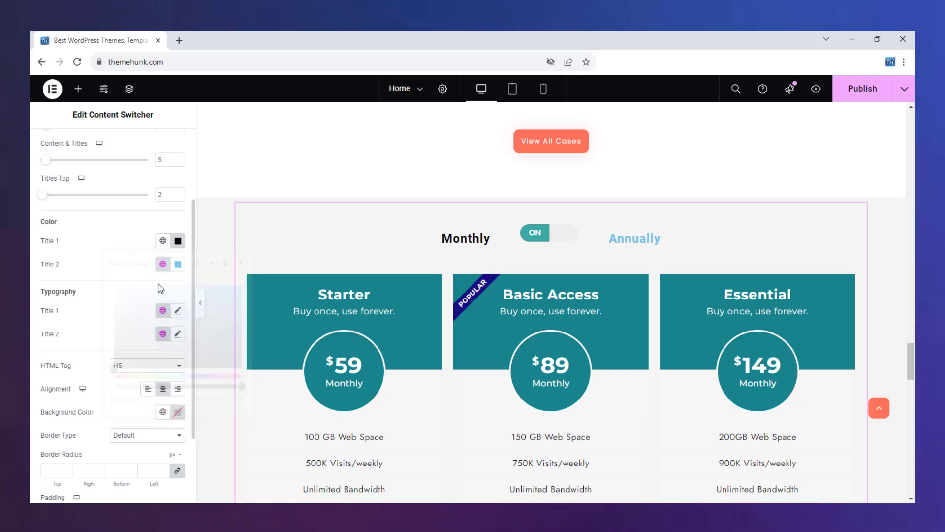
{"action": "left_click", "coordinate": [178, 264]}
{"action": "left_click", "coordinate": [114, 368]}
{"action": "left_click", "coordinate": [103, 258]}
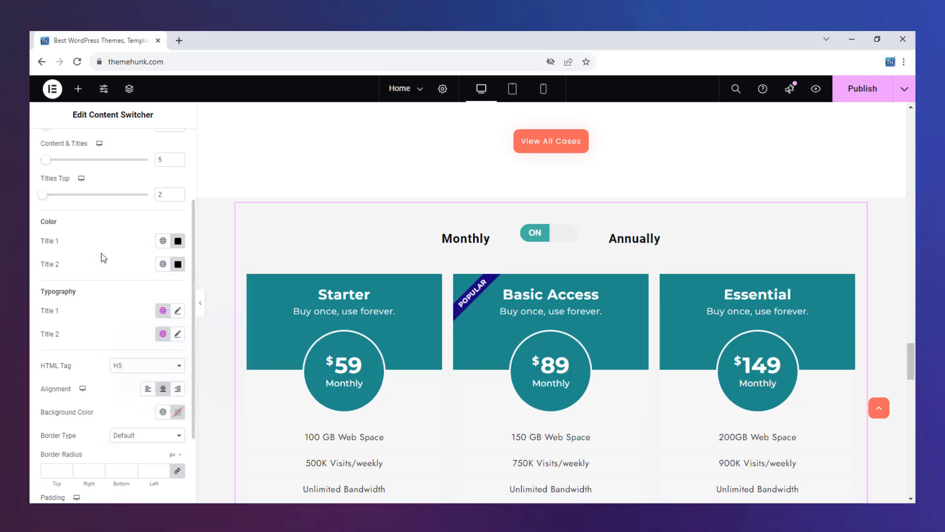
Browse the font families in the typography settings of the switcher's Title 1, keeping Roboto
{"action": "left_click", "coordinate": [177, 310]}
{"action": "left_click", "coordinate": [142, 359]}
{"action": "scroll", "coordinate": [163, 325], "scroll_direction": "down", "scroll_amount": 2}
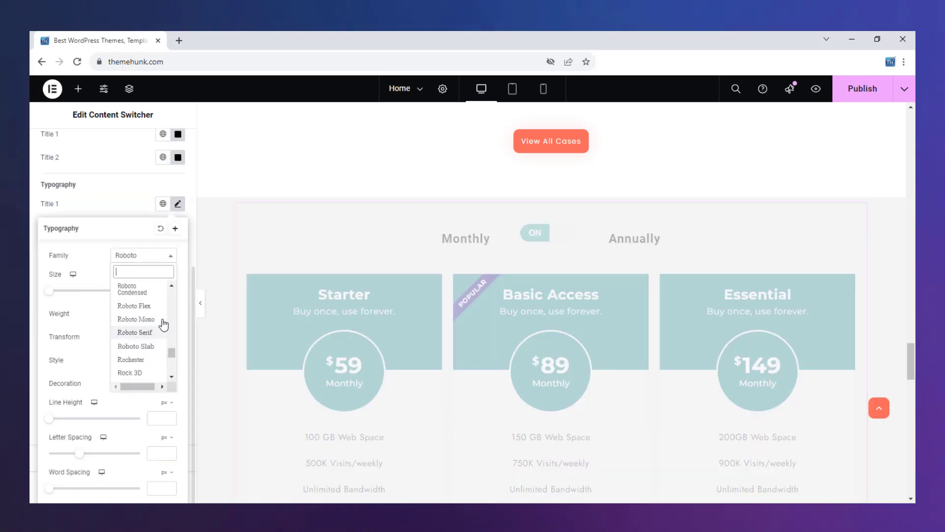
{"action": "scroll", "coordinate": [158, 326], "scroll_direction": "down", "scroll_amount": 3}
{"action": "left_click", "coordinate": [148, 207]}
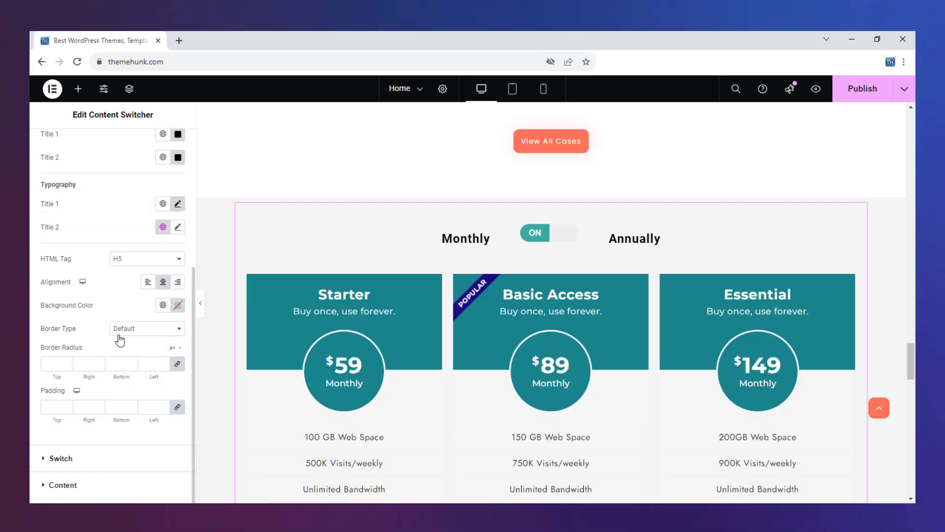
In the switcher's Switch styling, keep Primary Content as the default display and set the switch style to Switch 1
{"action": "left_click", "coordinate": [101, 472]}
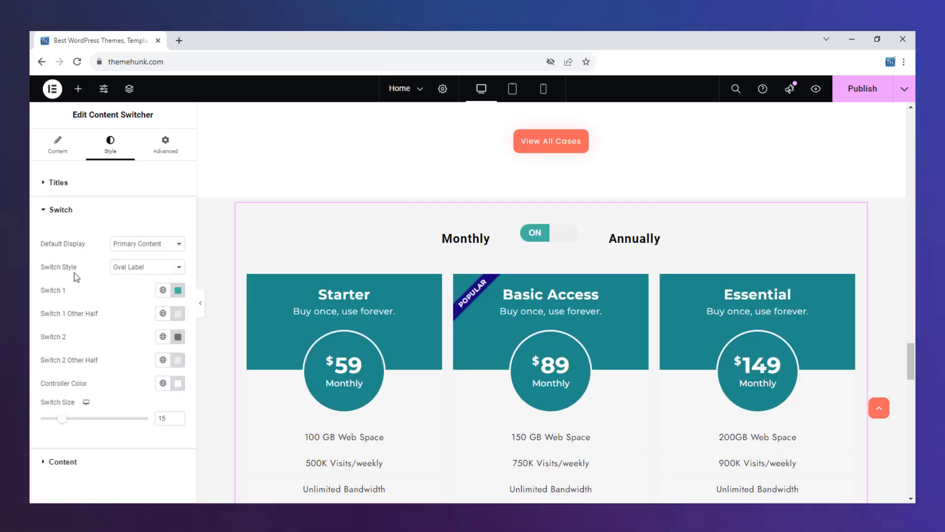
{"action": "left_click", "coordinate": [139, 243]}
{"action": "left_click", "coordinate": [154, 250]}
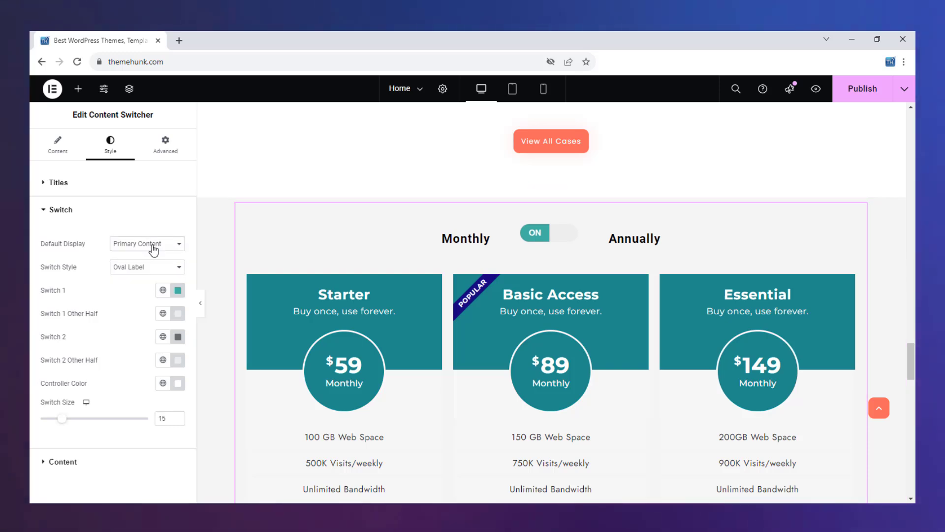
{"action": "left_click", "coordinate": [154, 269]}
{"action": "left_click", "coordinate": [154, 276]}
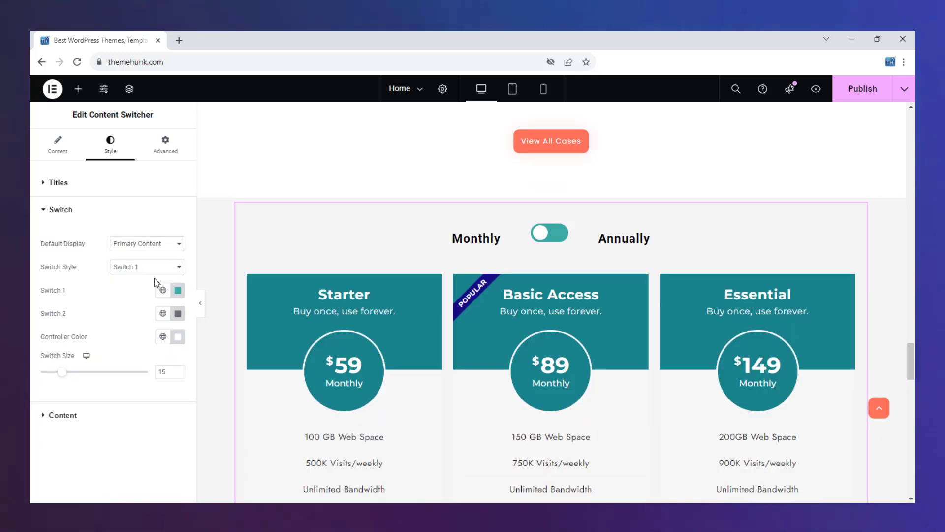
Try the Switch 2 style for the toggle, and return it to Switch 1
{"action": "left_click", "coordinate": [153, 268]}
{"action": "left_click", "coordinate": [153, 290]}
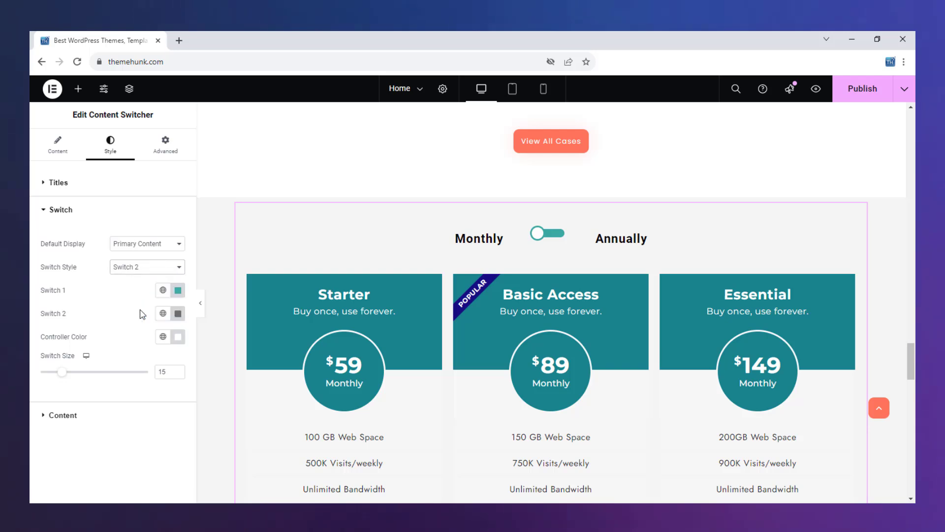
{"action": "left_click", "coordinate": [147, 267]}
{"action": "left_click", "coordinate": [148, 278]}
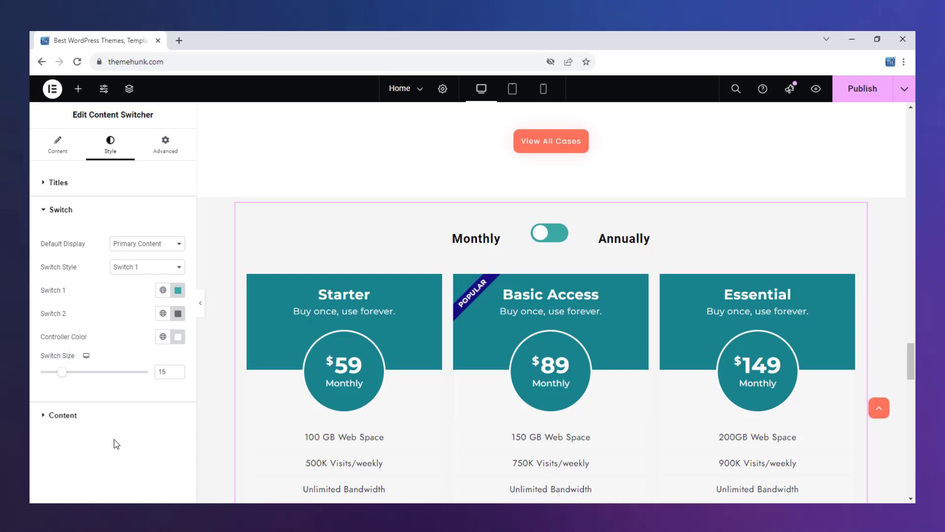
Review the switcher's content styling options for padding, border radius and border type, and its advanced layout settings
{"action": "left_click", "coordinate": [81, 421]}
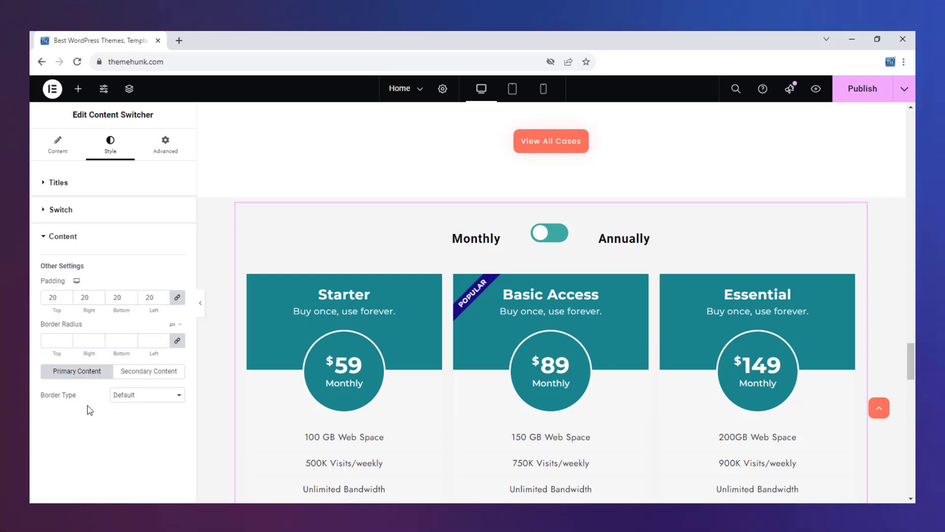
{"action": "left_click", "coordinate": [105, 236]}
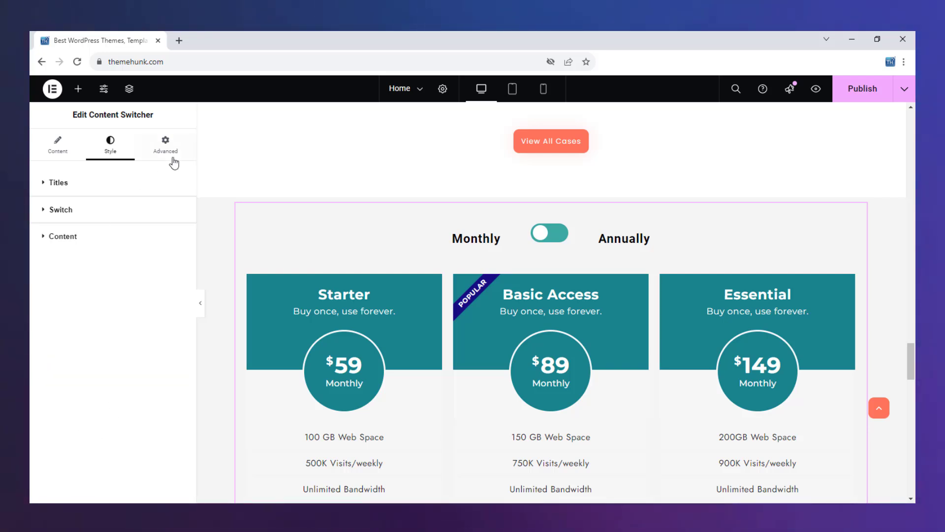
{"action": "left_click", "coordinate": [171, 161]}
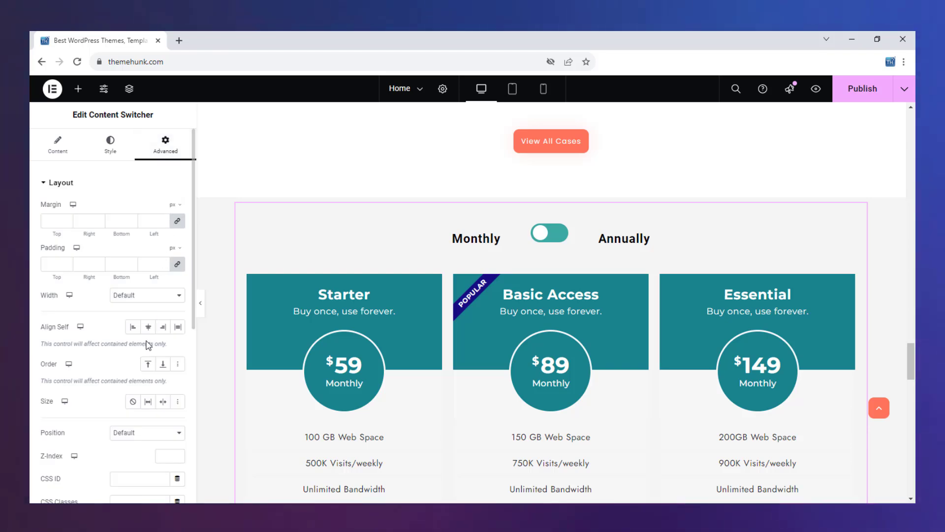
{"action": "left_click", "coordinate": [75, 186]}
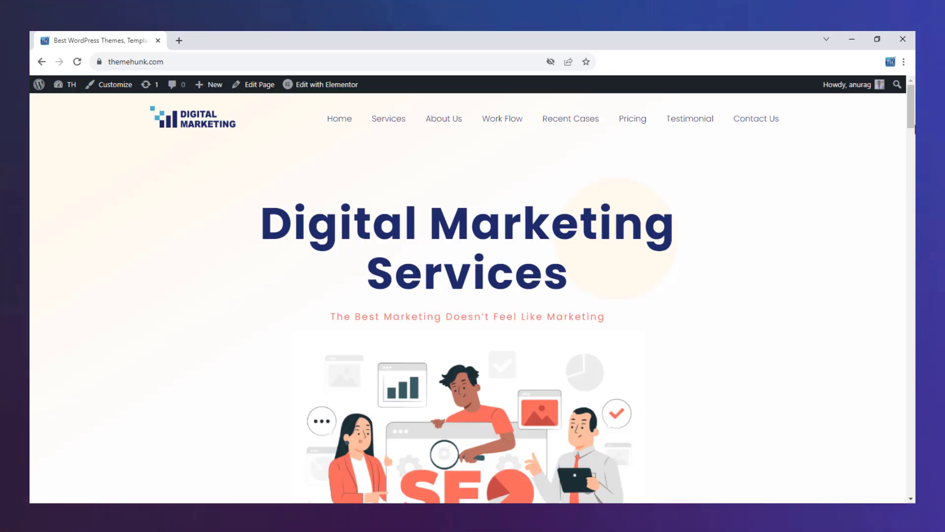
Test the toggle between the monthly and annual pricing tables in the pricing section of the live page
{"action": "left_click_drag", "start_coordinate": [915, 131], "coordinate": [915, 399]}
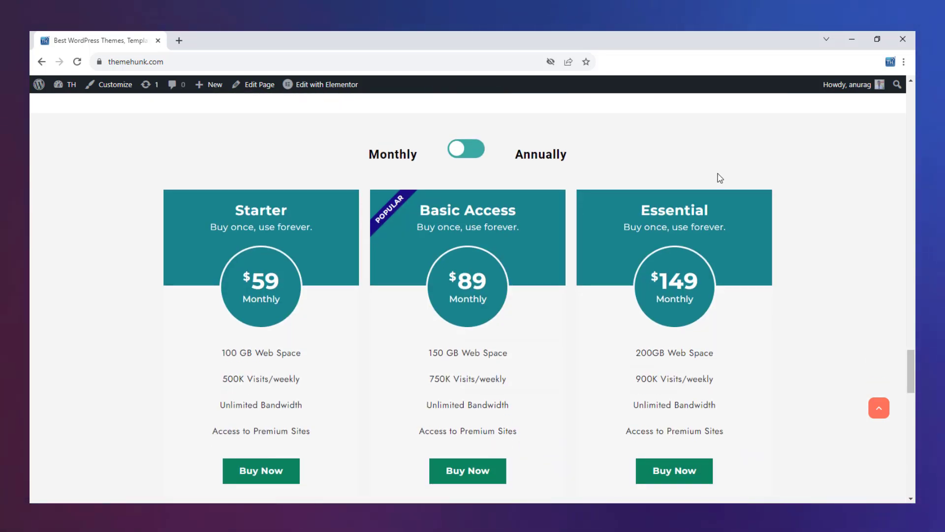
{"action": "left_click", "coordinate": [473, 152]}
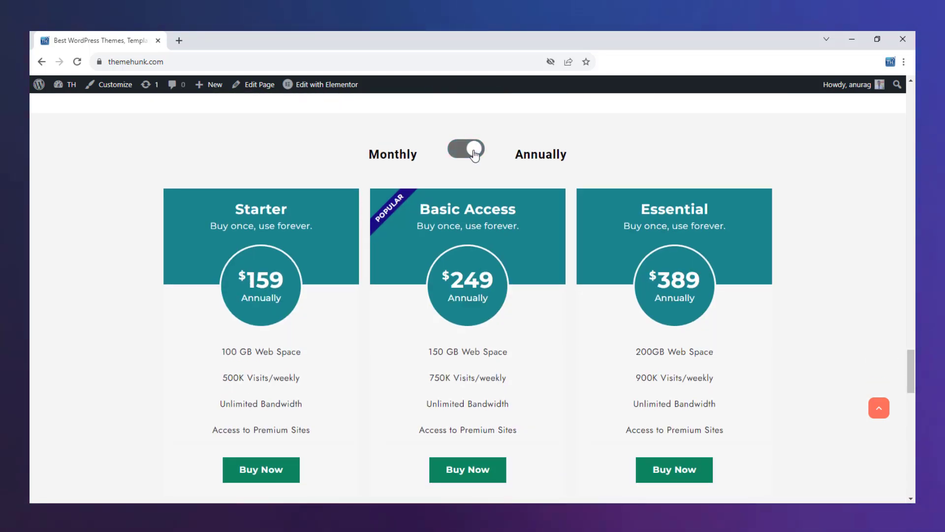
{"action": "left_click", "coordinate": [474, 155]}
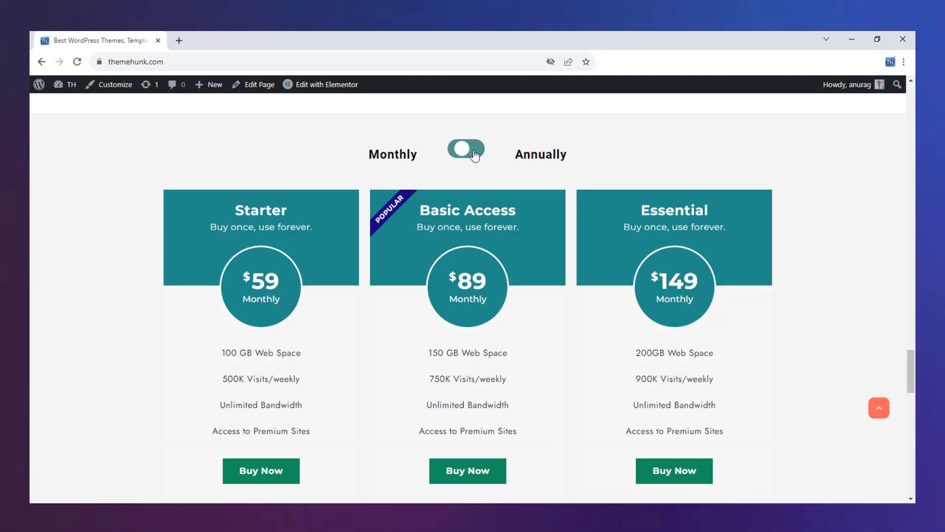
{"action": "left_click", "coordinate": [475, 155]}
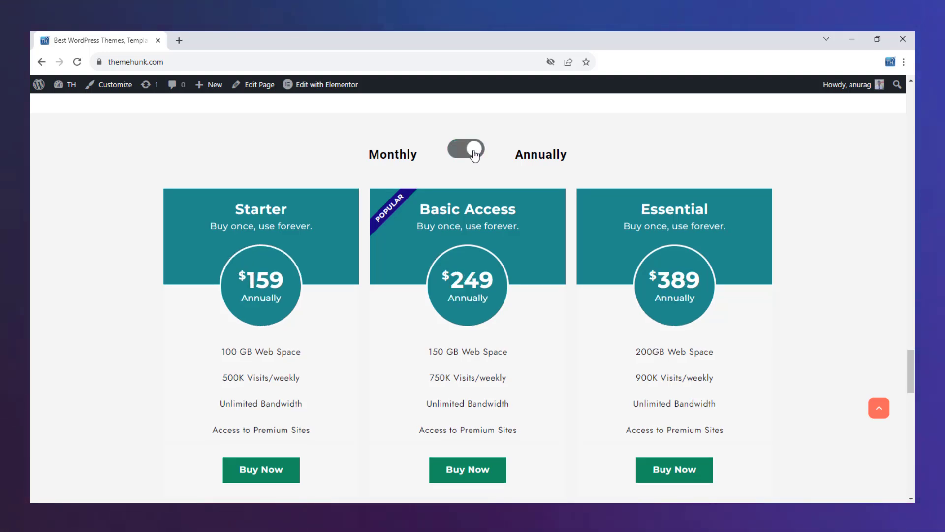
{"action": "left_click", "coordinate": [475, 155]}
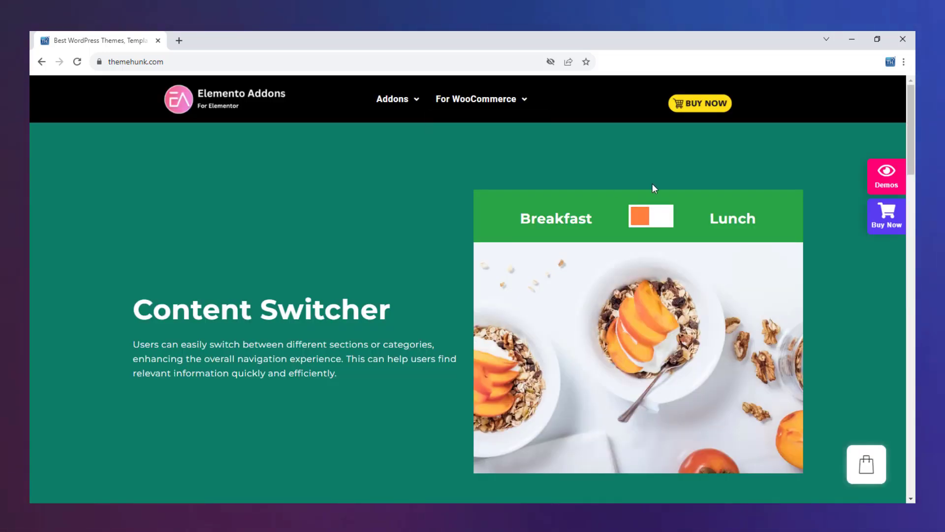
Explore the Content Switcher demo page, testing the Capsule, Rectangle and Oval Level switches and viewing the pricing table example
{"action": "left_click_drag", "start_coordinate": [911, 151], "coordinate": [915, 278]}
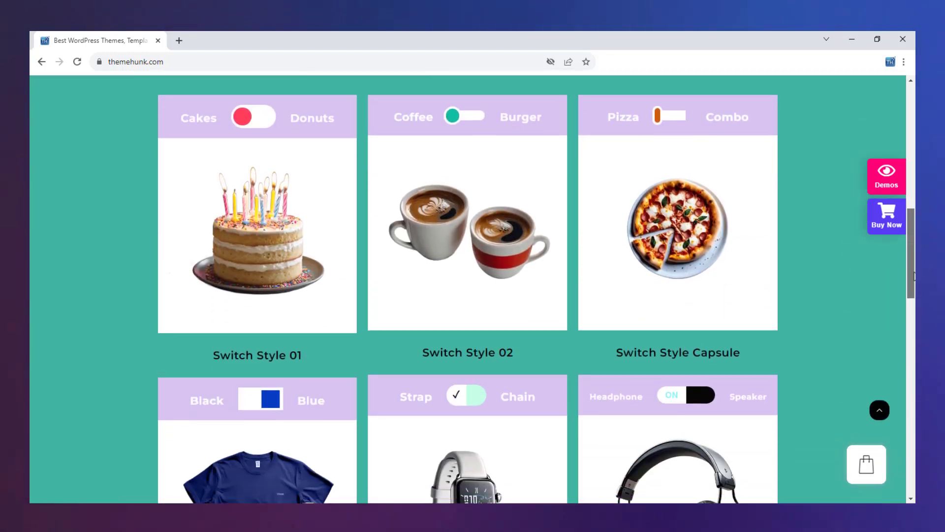
{"action": "left_click", "coordinate": [667, 118]}
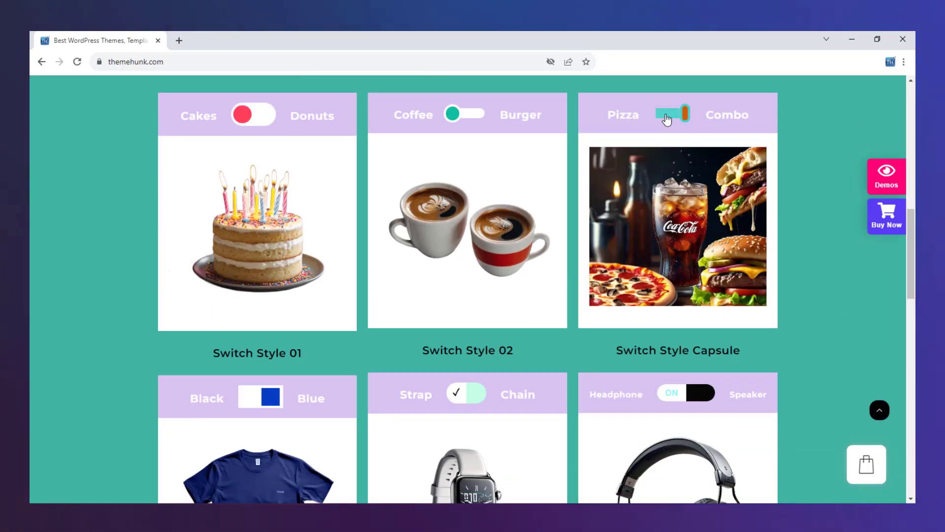
{"action": "left_click", "coordinate": [667, 120]}
{"action": "scroll", "coordinate": [404, 323], "scroll_direction": "down", "scroll_amount": 5}
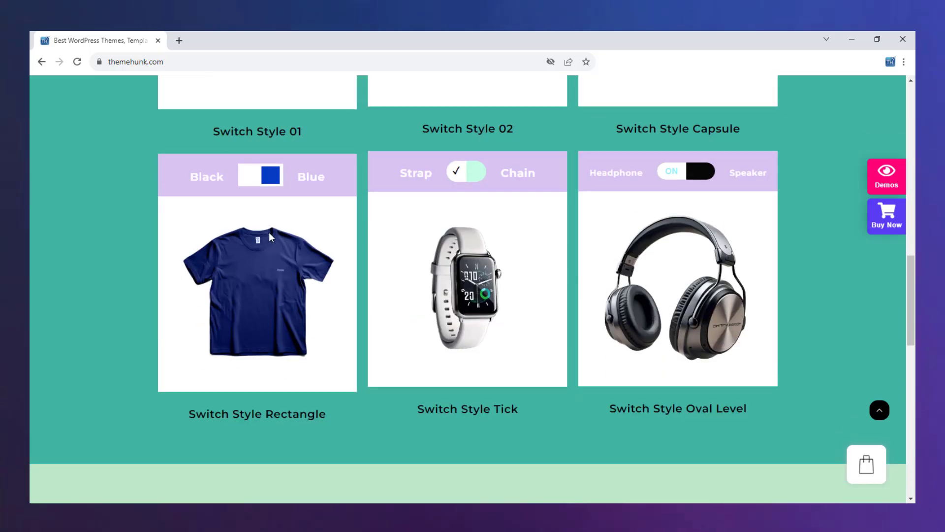
{"action": "left_click", "coordinate": [266, 186]}
{"action": "left_click", "coordinate": [266, 187]}
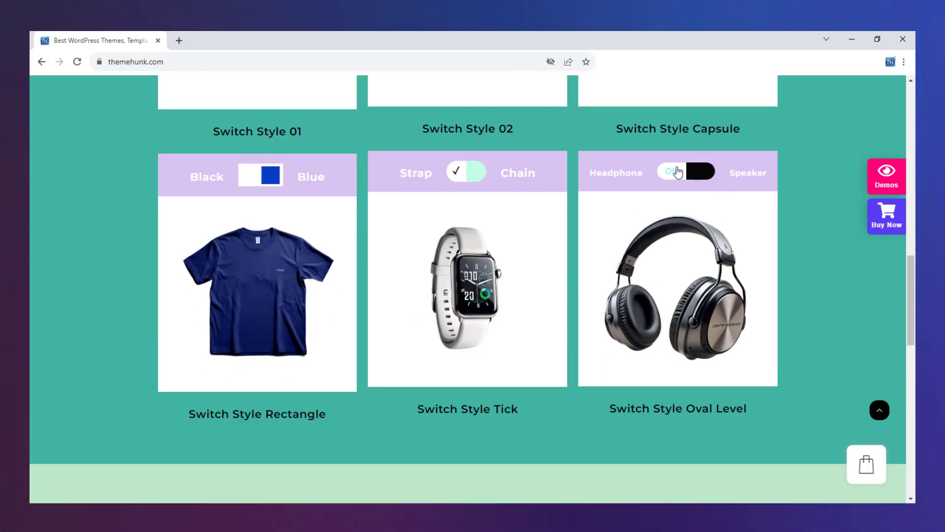
{"action": "left_click", "coordinate": [678, 172]}
{"action": "left_click", "coordinate": [678, 172]}
{"action": "scroll", "coordinate": [800, 250], "scroll_direction": "down", "scroll_amount": 12}
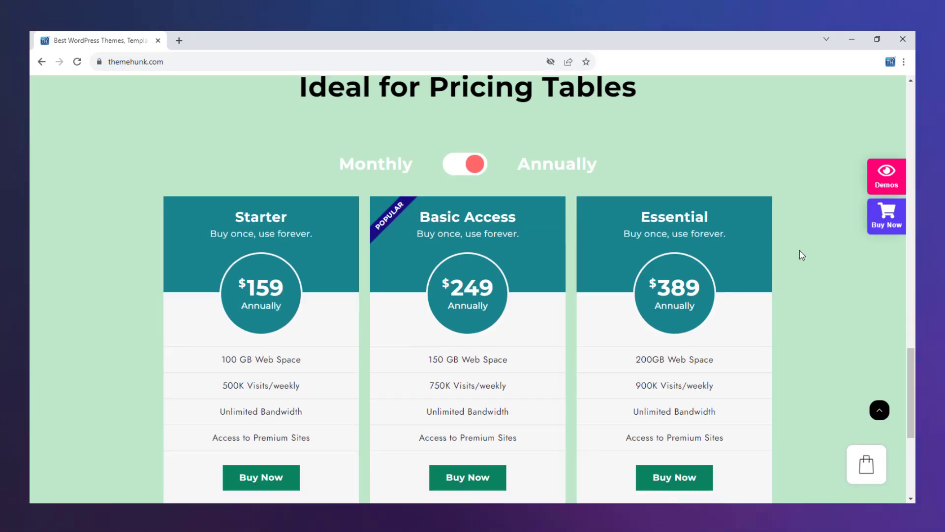
{"action": "scroll", "coordinate": [799, 250], "scroll_direction": "up", "scroll_amount": 20}
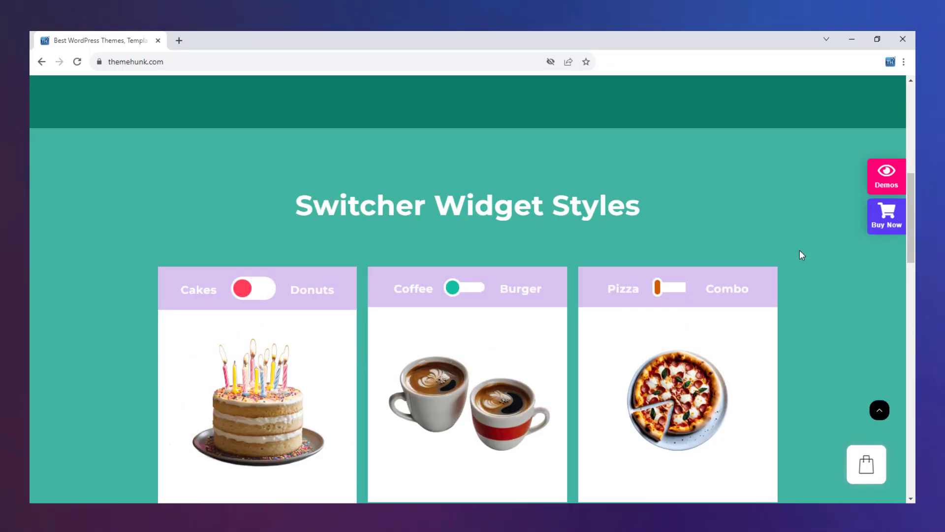